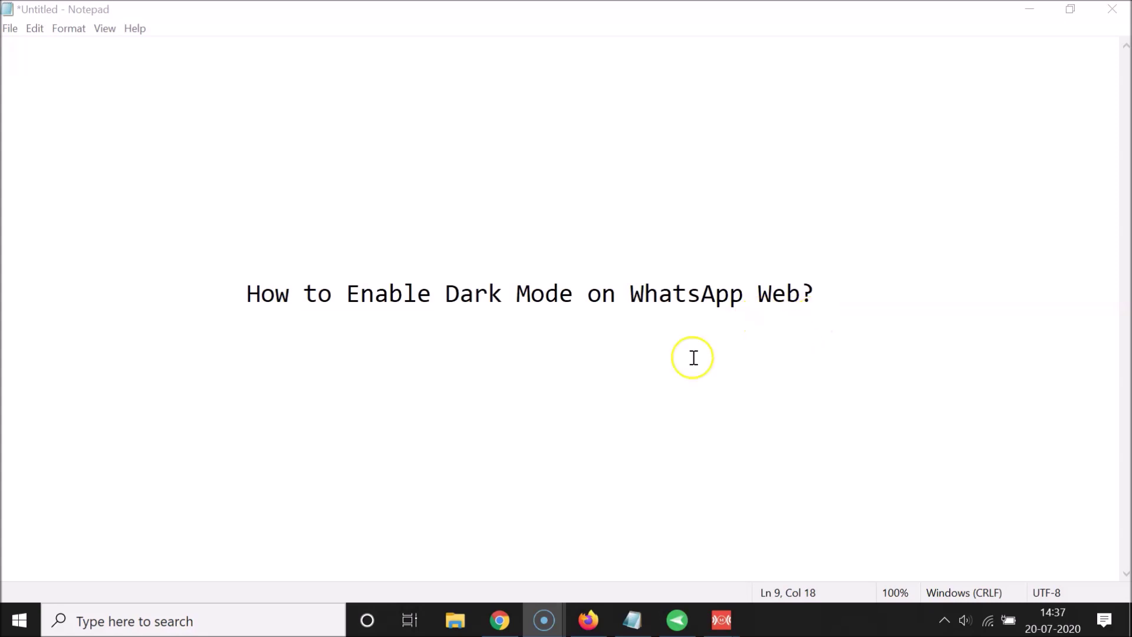
Step: Minimize the Notepad dark-mode note and open a new Chrome window
{"action": "left_click", "coordinate": [1018, 8]}
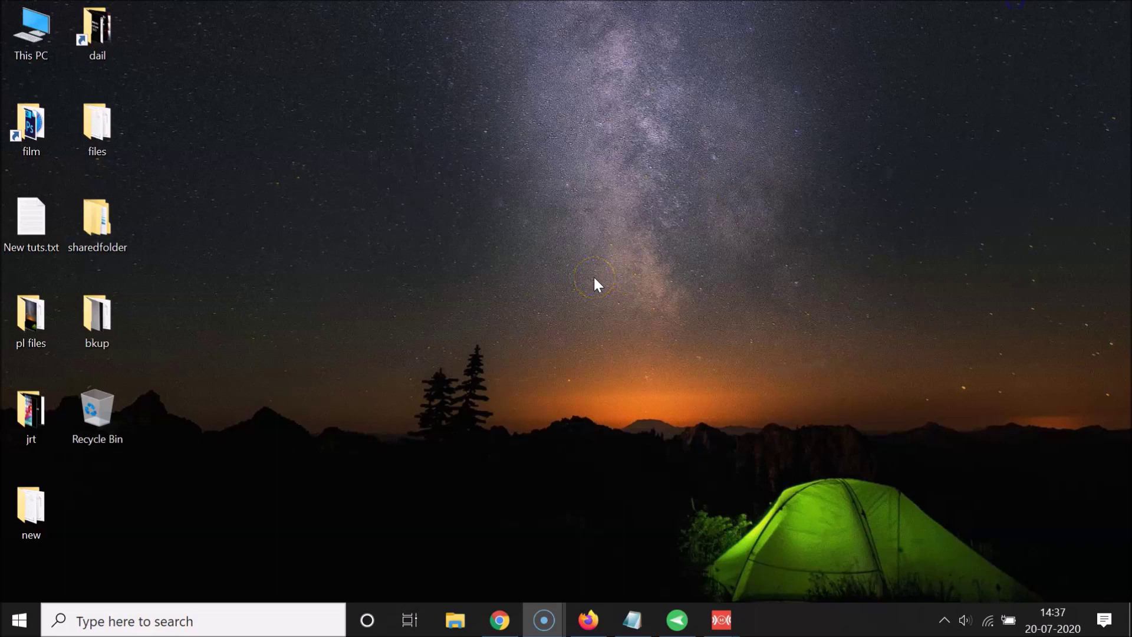
{"action": "left_click", "coordinate": [500, 620]}
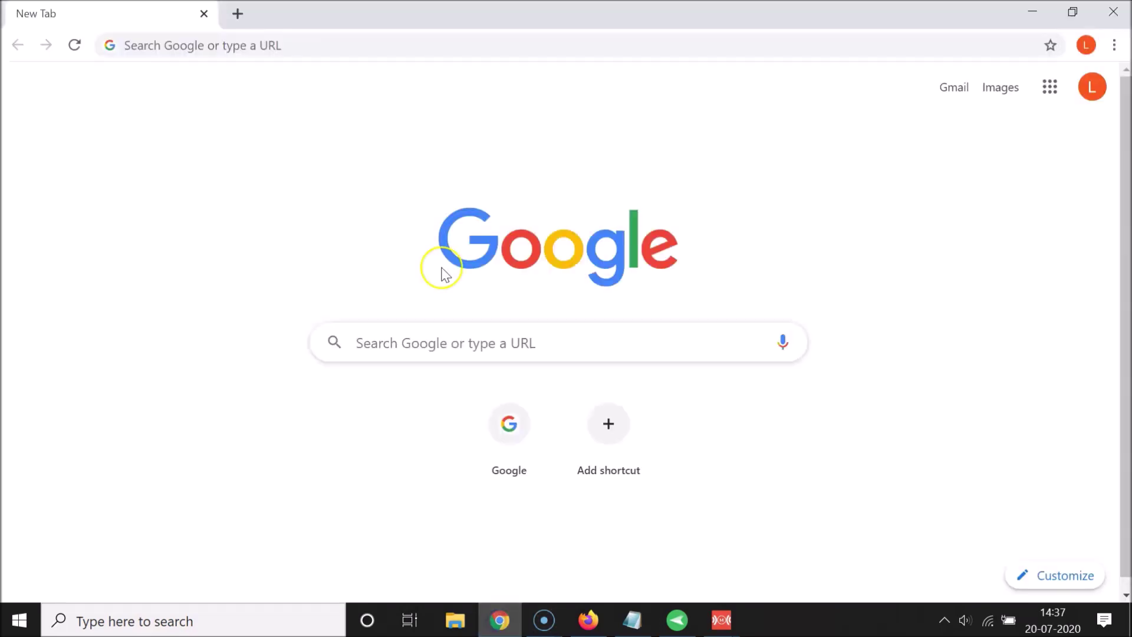
Step: Load google.com and search for 'whatsapp web'
{"action": "left_click", "coordinate": [448, 47]}
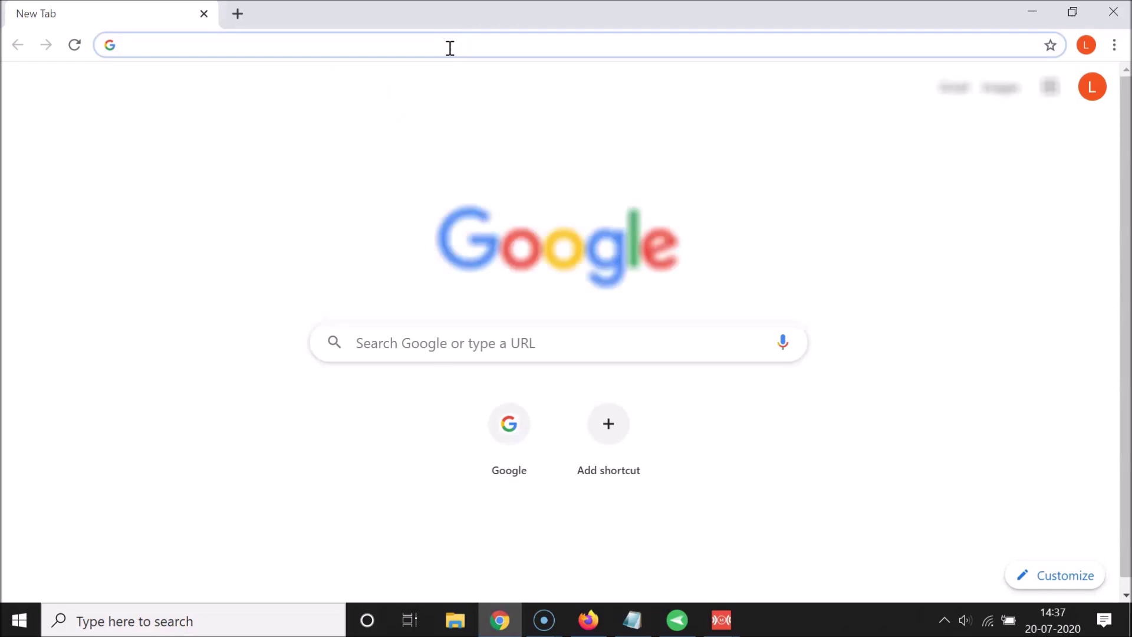
{"action": "type", "text": "google.com"}
{"action": "key", "text": "Return"}
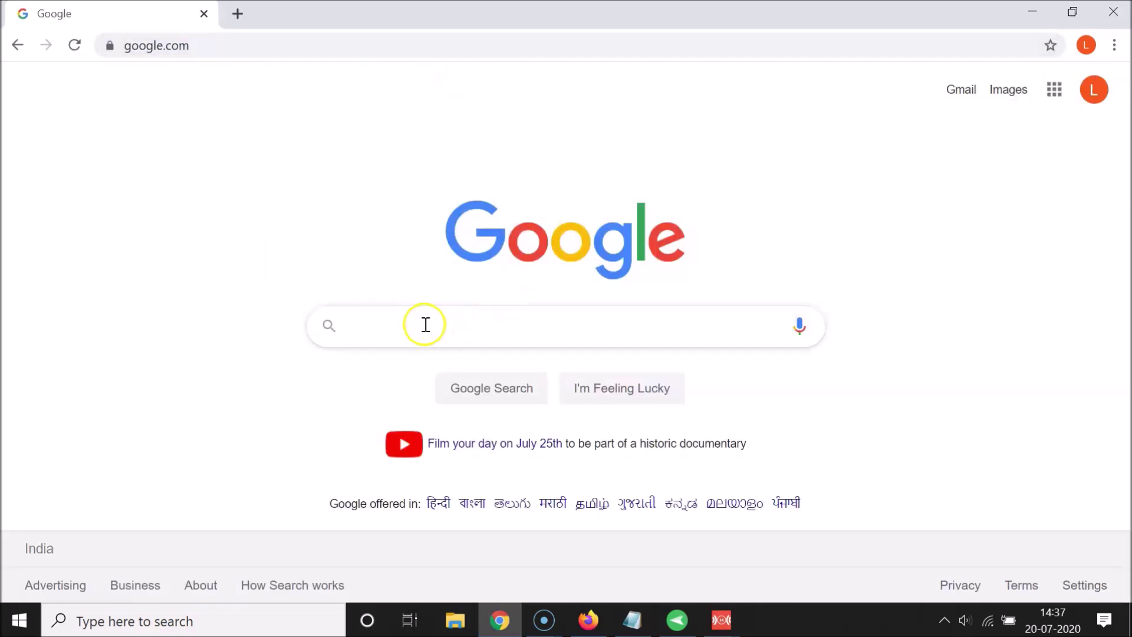
{"action": "type", "text": "w"}
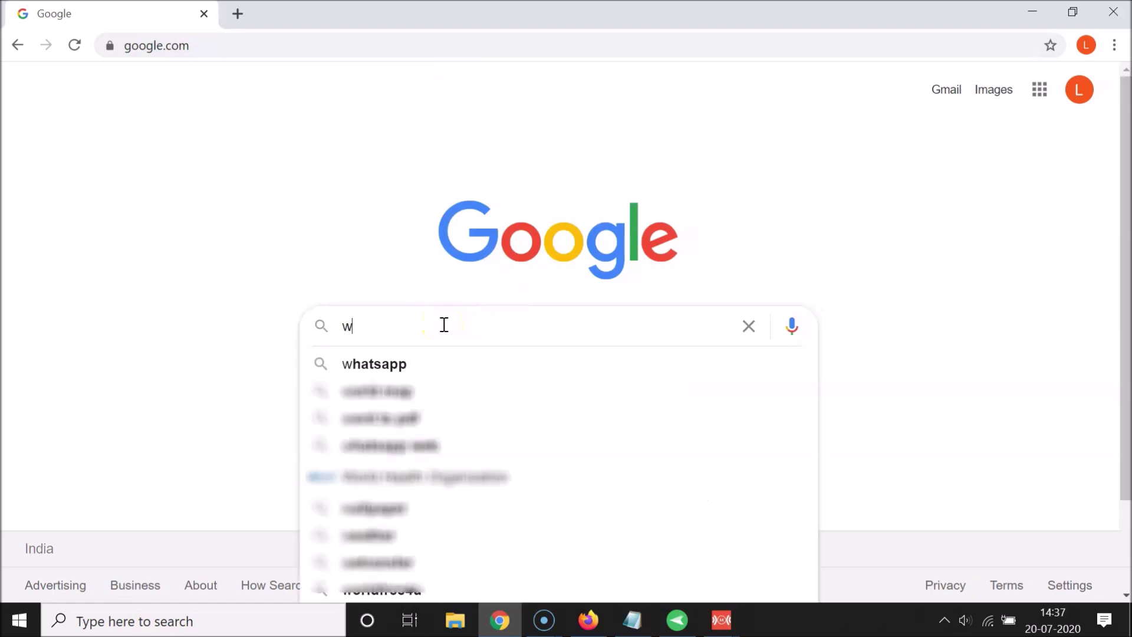
{"action": "type", "text": "hatsa"}
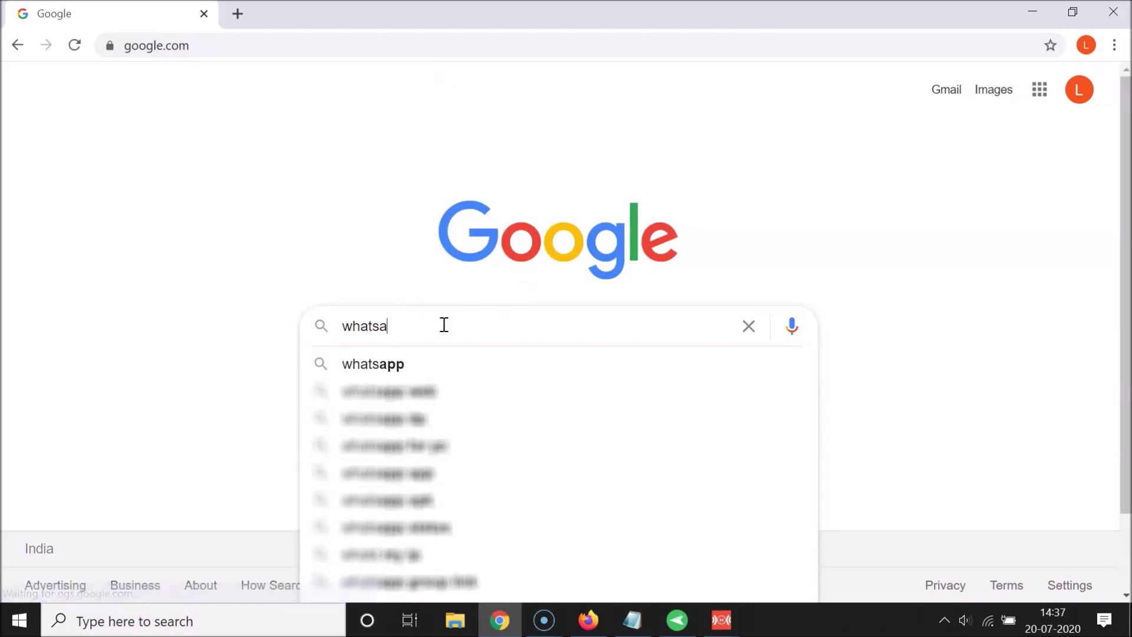
{"action": "type", "text": "pp web"}
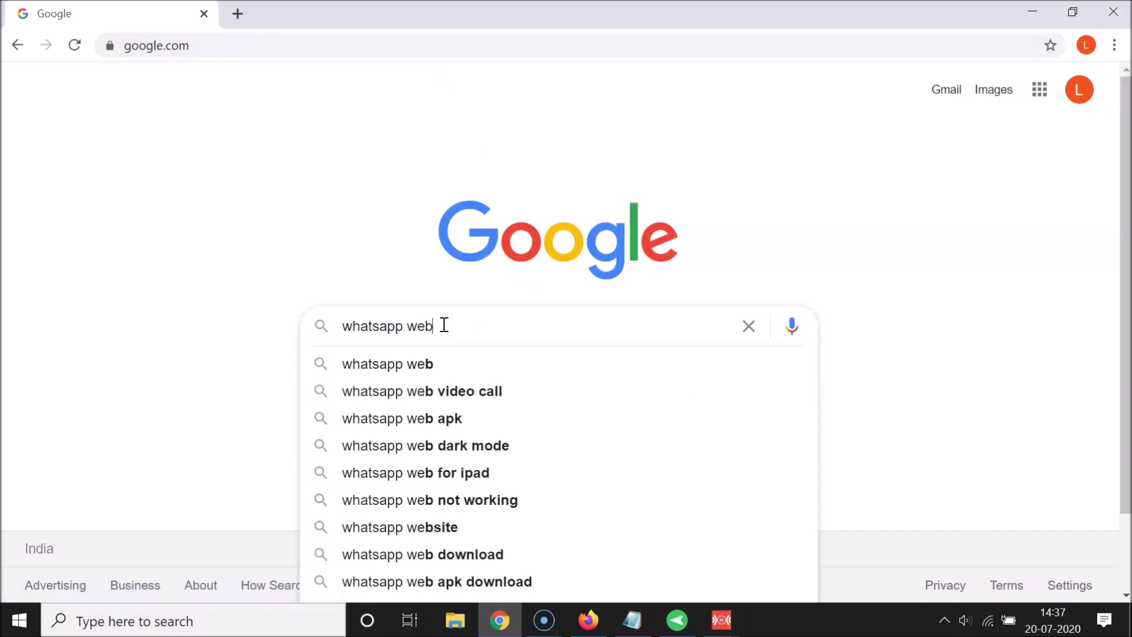
{"action": "key", "text": "Return"}
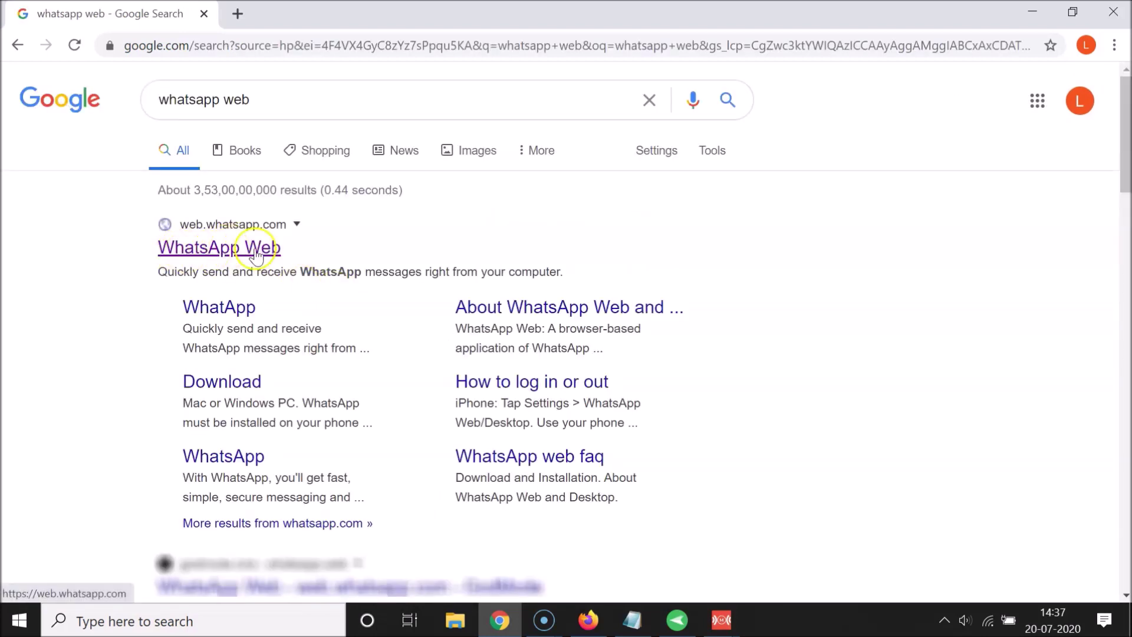
Step: Open the WhatsApp Web result to reach the web.whatsapp.com QR login page
{"action": "left_click", "coordinate": [204, 242]}
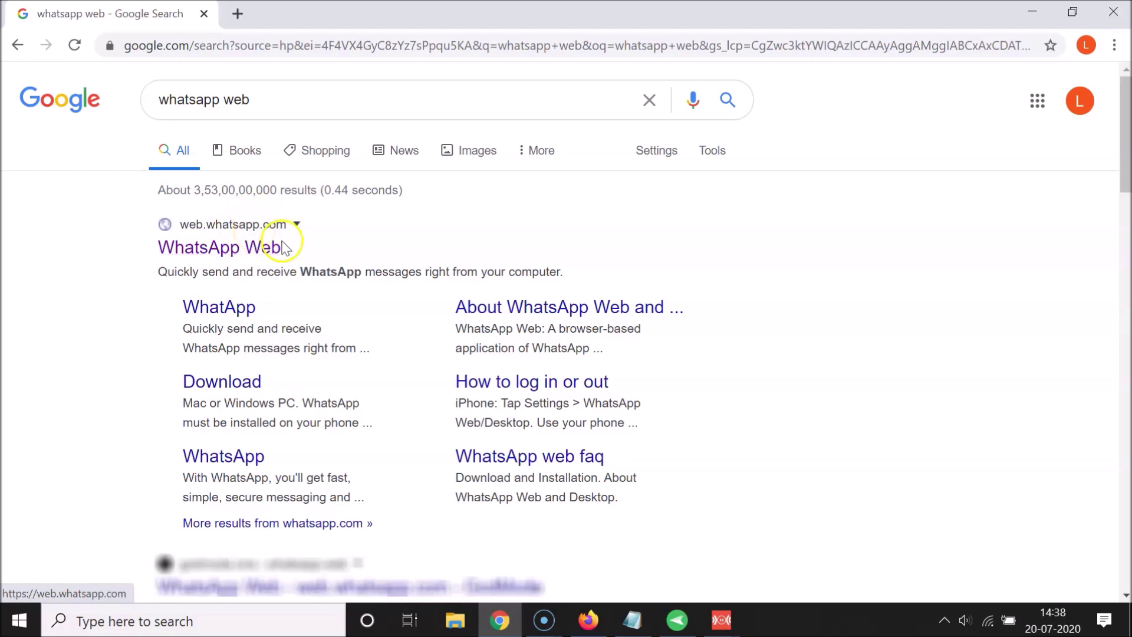
{"action": "left_click", "coordinate": [212, 246]}
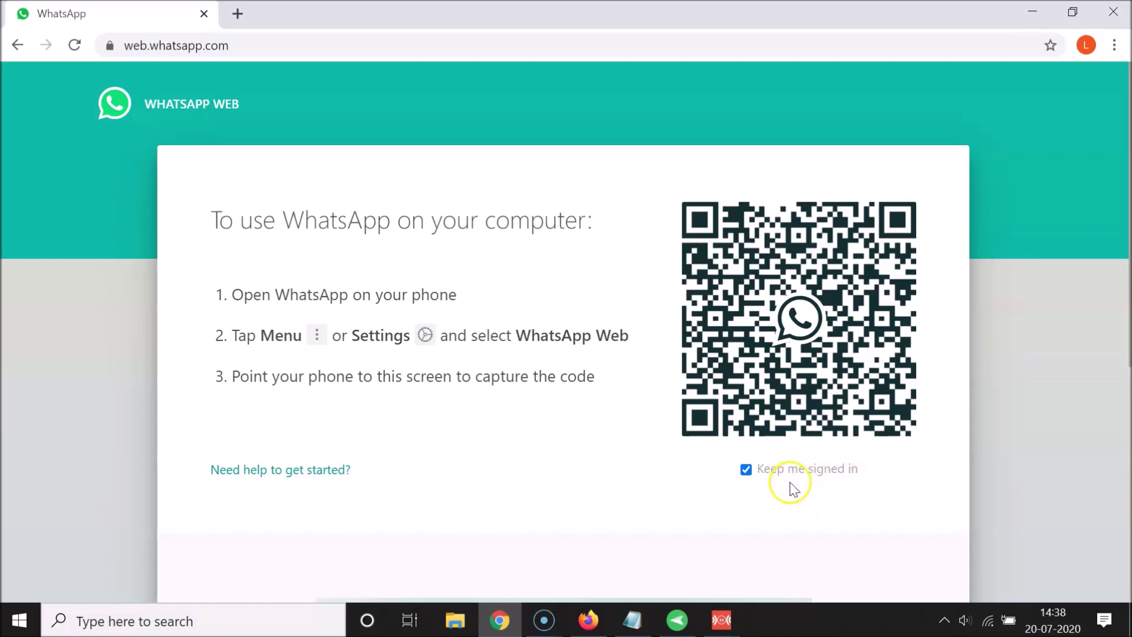
Step: Toggle 'Keep me signed in' off and back on, then bring up the phone mirror
{"action": "left_click", "coordinate": [746, 470]}
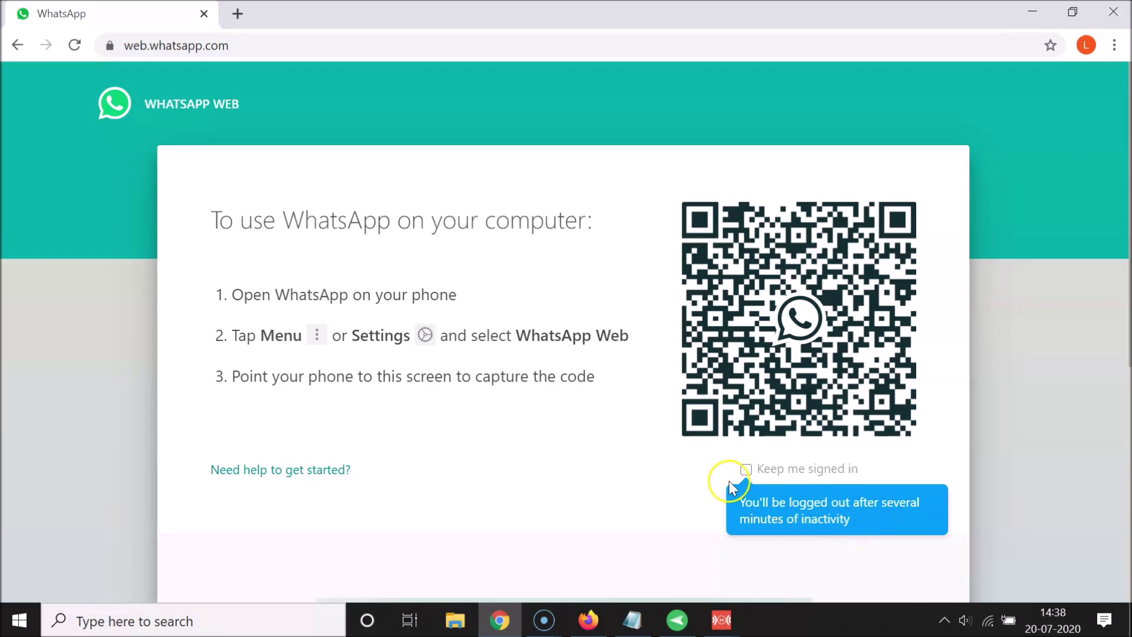
{"action": "left_click", "coordinate": [745, 471]}
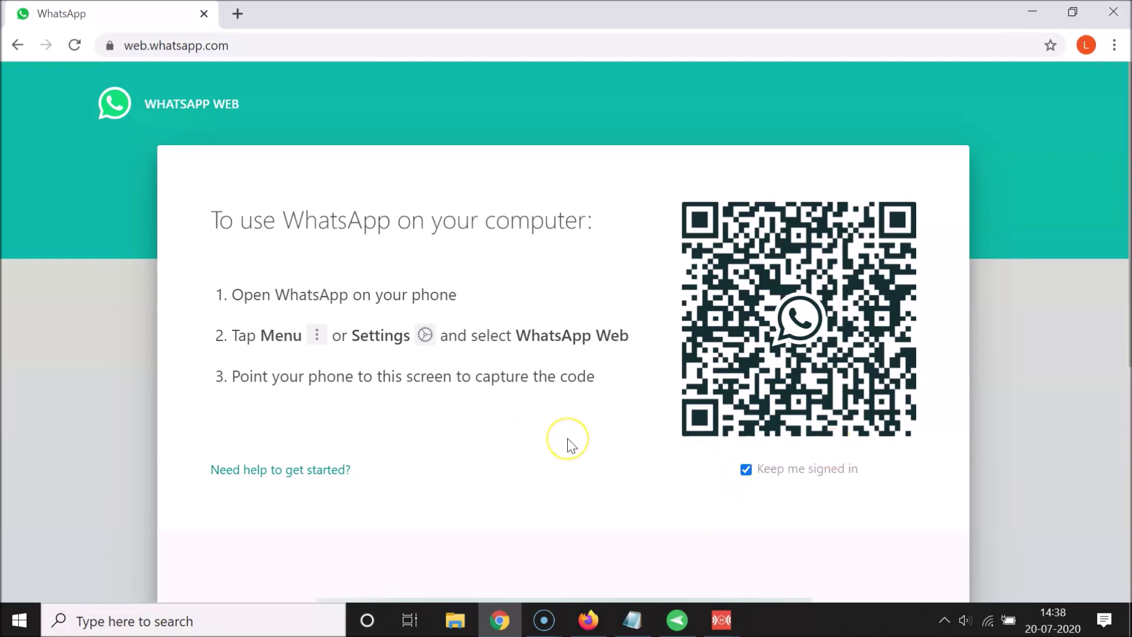
{"action": "left_click", "coordinate": [677, 620]}
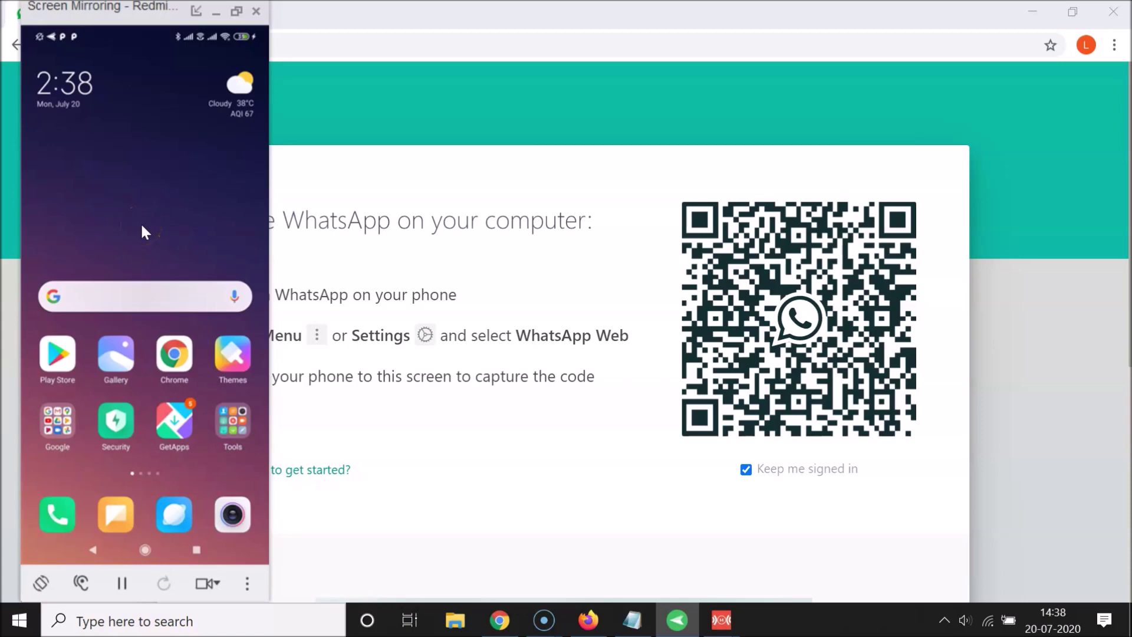
Step: Launch WhatsApp on the mirrored Android phone, open its options menu, and minimize the mirror
{"action": "scroll", "coordinate": [140, 221], "scroll_direction": "down", "scroll_amount": 1}
{"action": "left_click", "coordinate": [228, 396]}
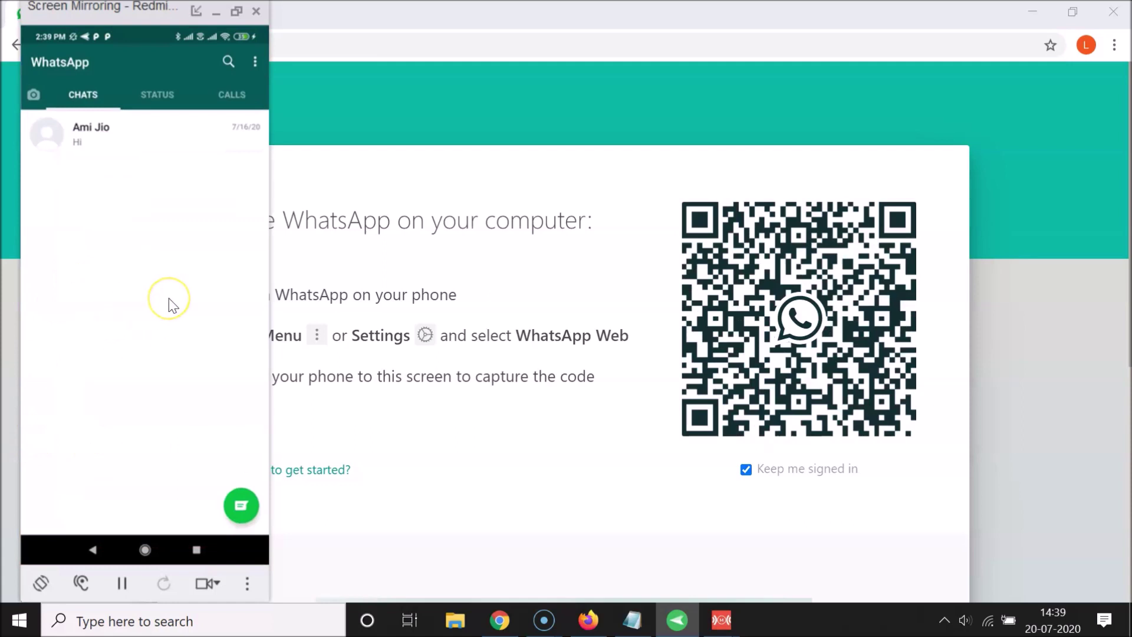
{"action": "left_click", "coordinate": [264, 73]}
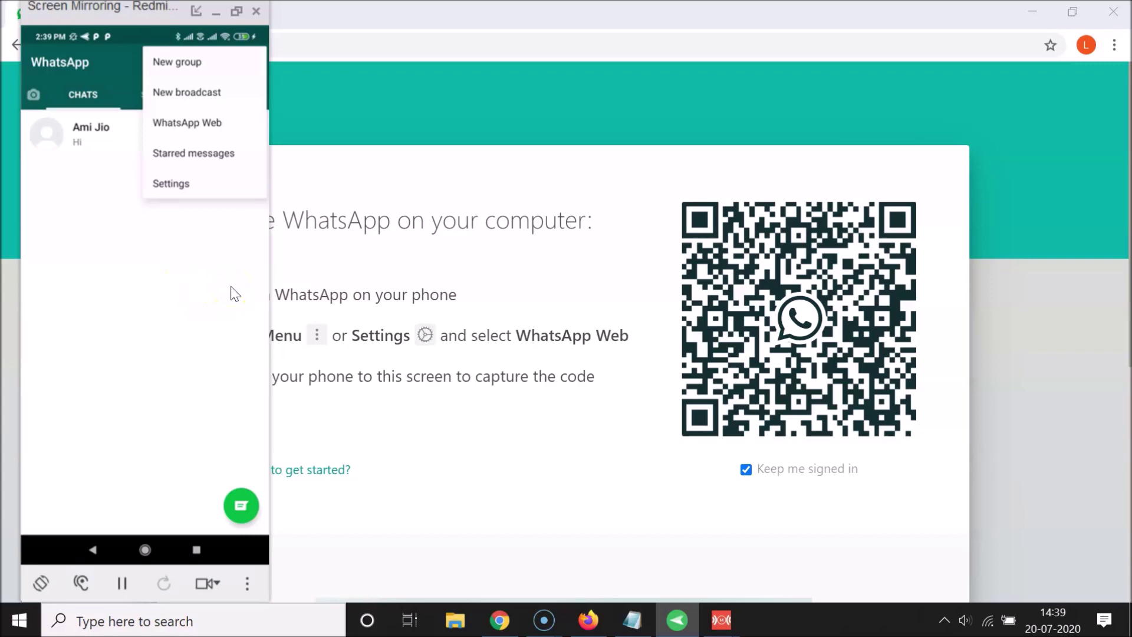
{"action": "left_click", "coordinate": [216, 11]}
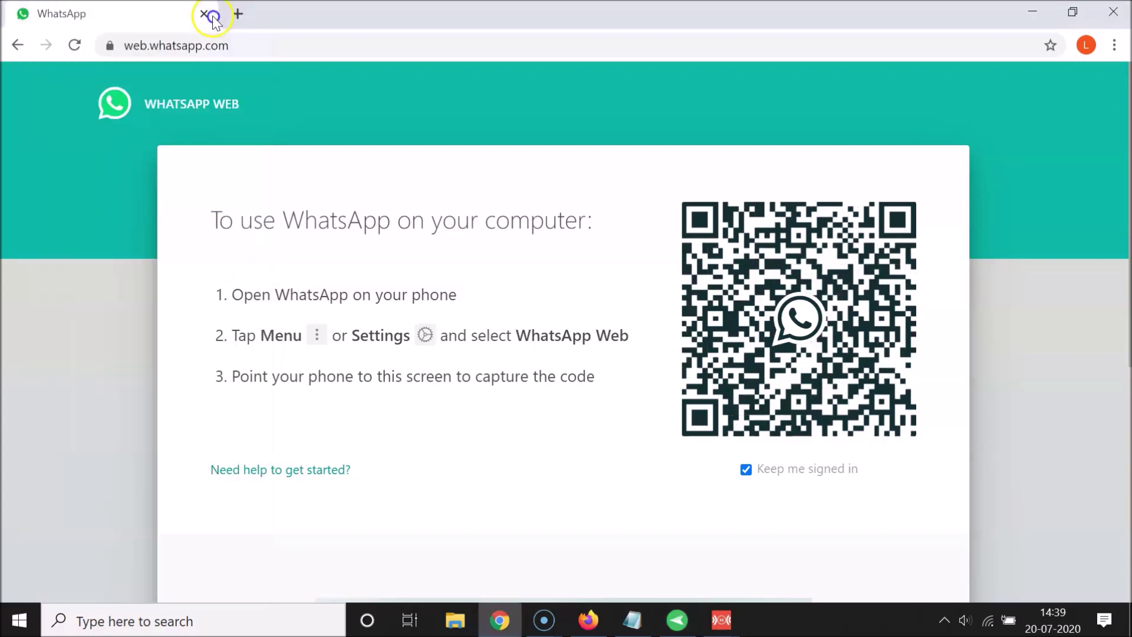
Step: Open WhatsApp Settings on the mirrored iPhone, then switch back to the Android mirror
{"action": "mouse_move", "coordinate": [722, 618]}
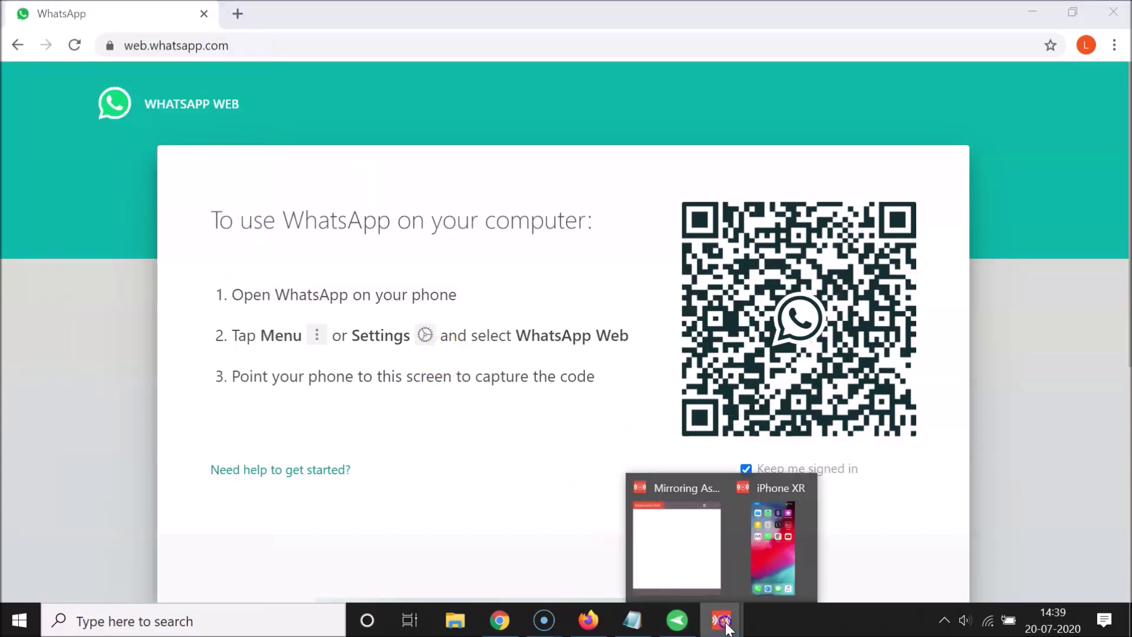
{"action": "left_click", "coordinate": [760, 575]}
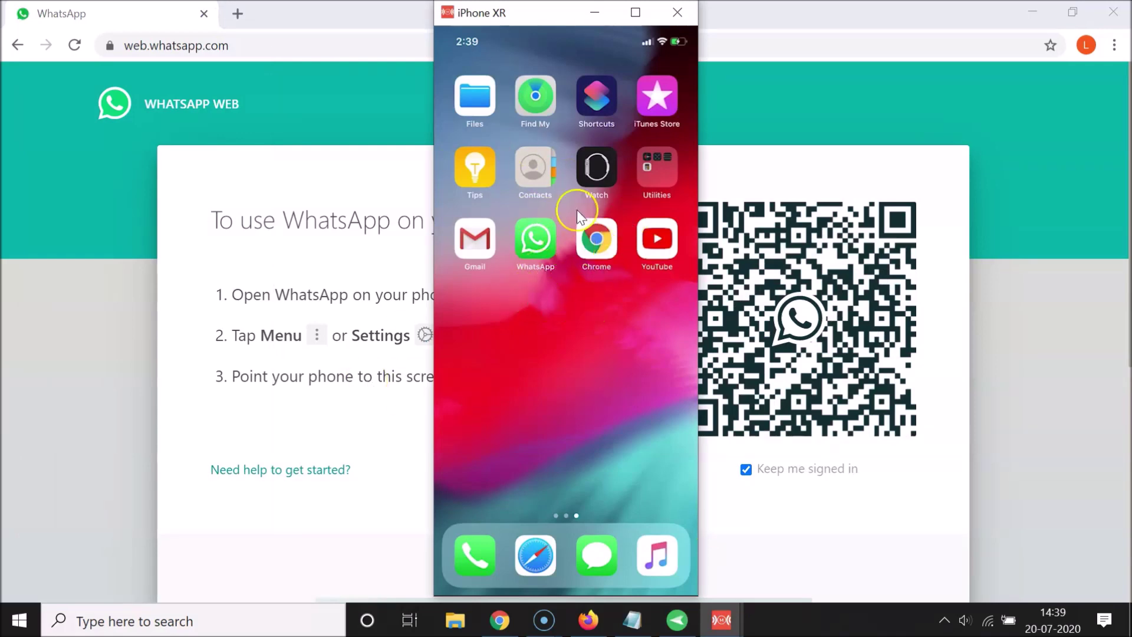
{"action": "left_click", "coordinate": [541, 245]}
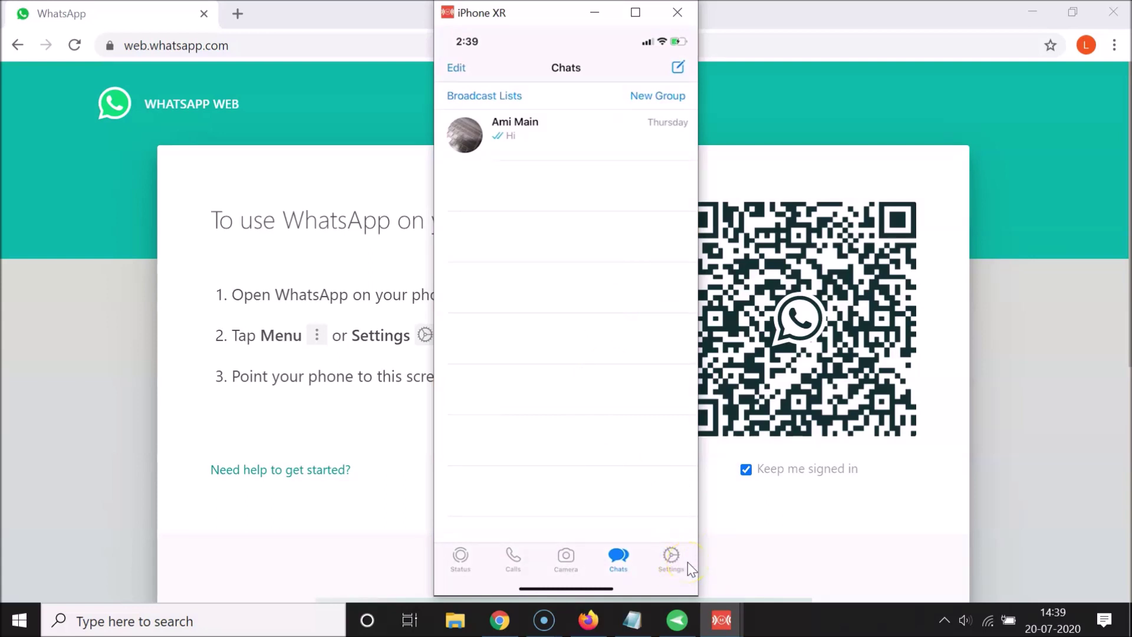
{"action": "left_click", "coordinate": [672, 560]}
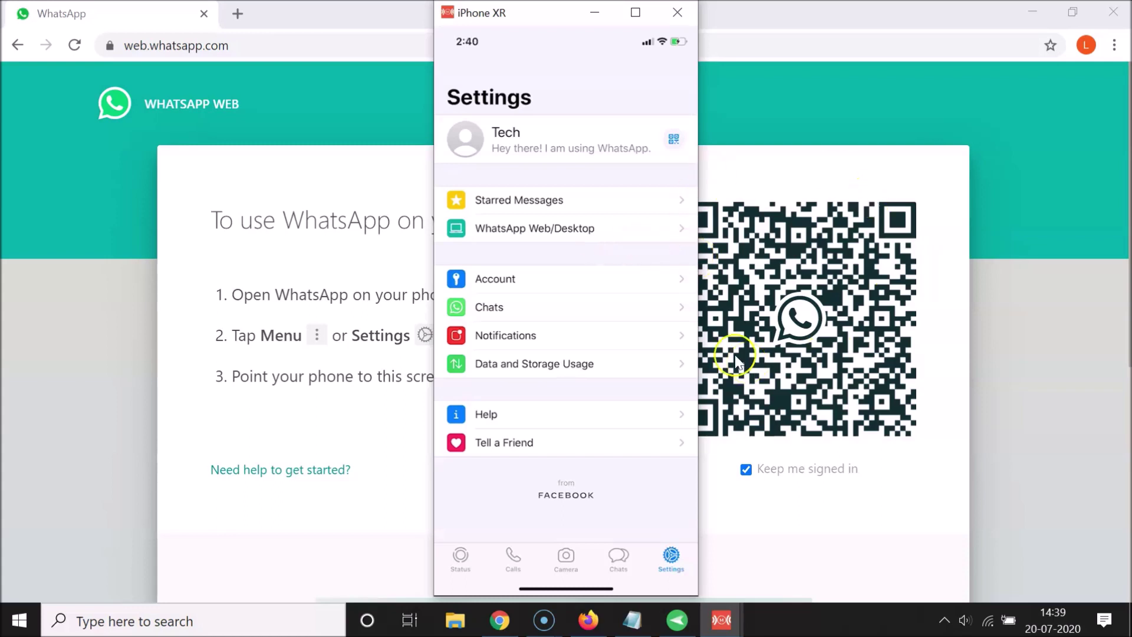
{"action": "left_click", "coordinate": [596, 11]}
{"action": "left_click", "coordinate": [677, 617]}
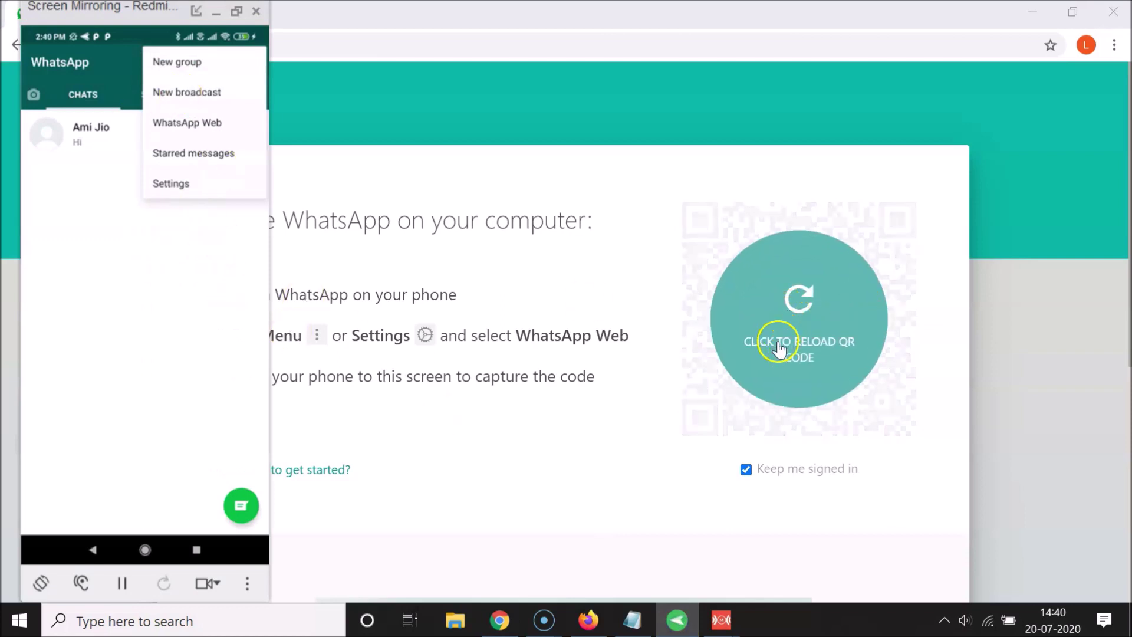
Step: Reload the expired QR code and scan it with the Android phone's WhatsApp Web scanner
{"action": "left_click", "coordinate": [849, 351]}
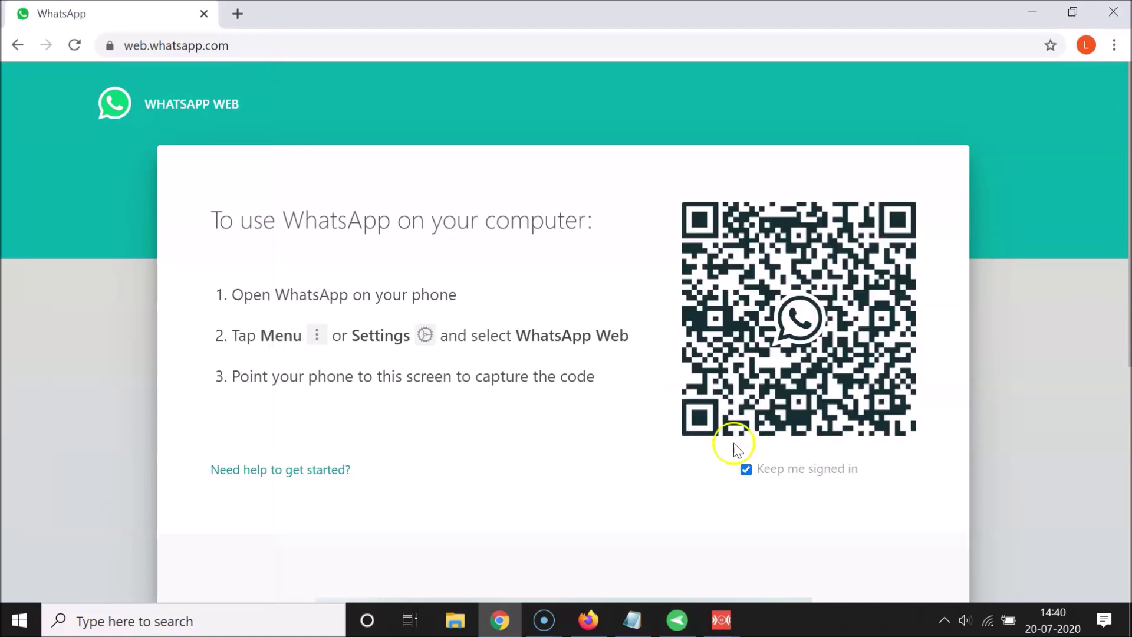
{"action": "left_click", "coordinate": [698, 604]}
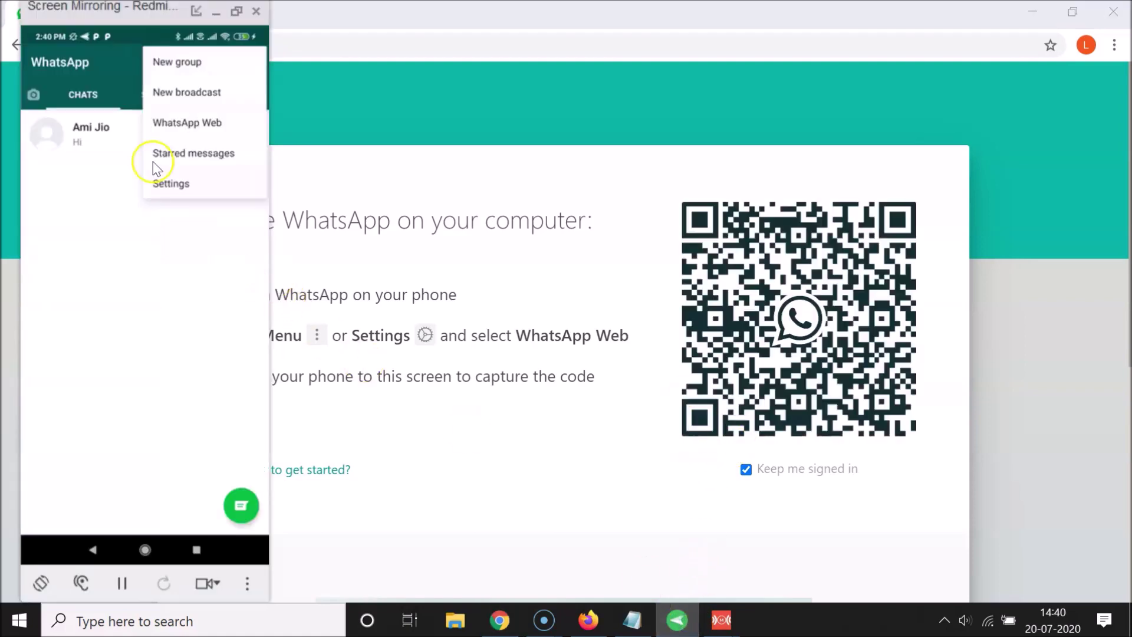
{"action": "left_click", "coordinate": [195, 124]}
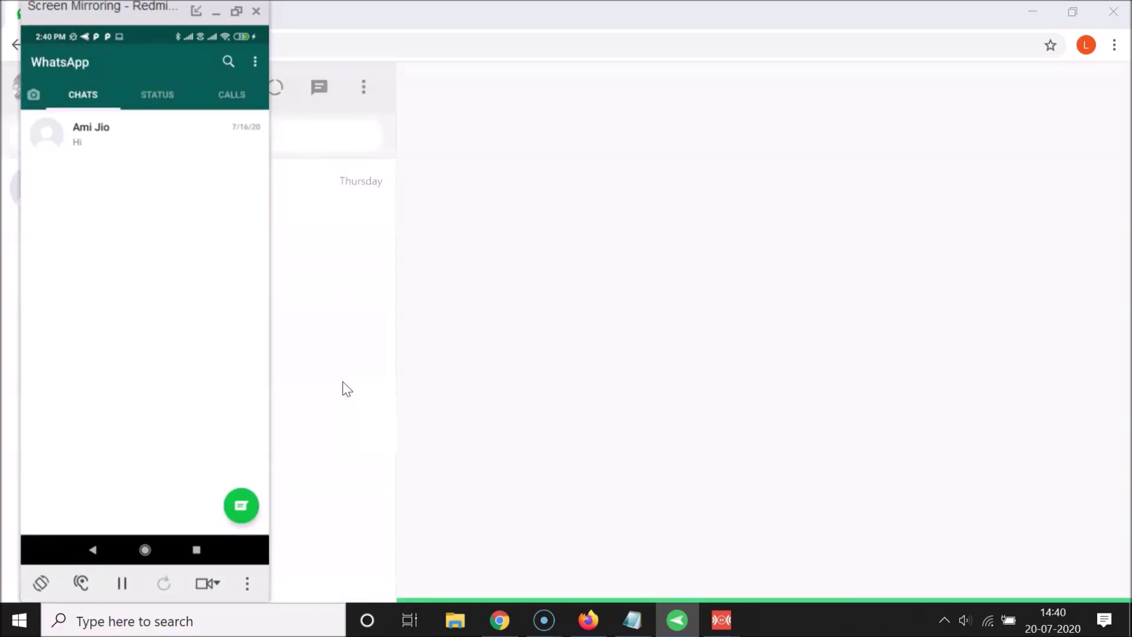
Step: Minimize the phone mirror and open the logged-in WhatsApp Web main menu
{"action": "left_click", "coordinate": [215, 13]}
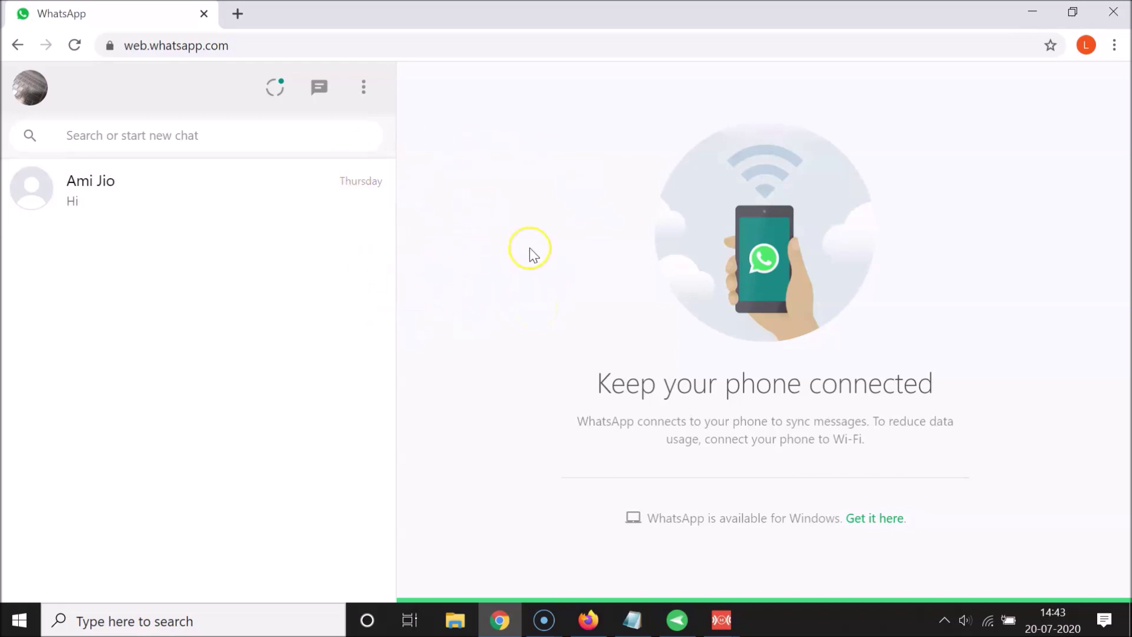
{"action": "left_click", "coordinate": [364, 94]}
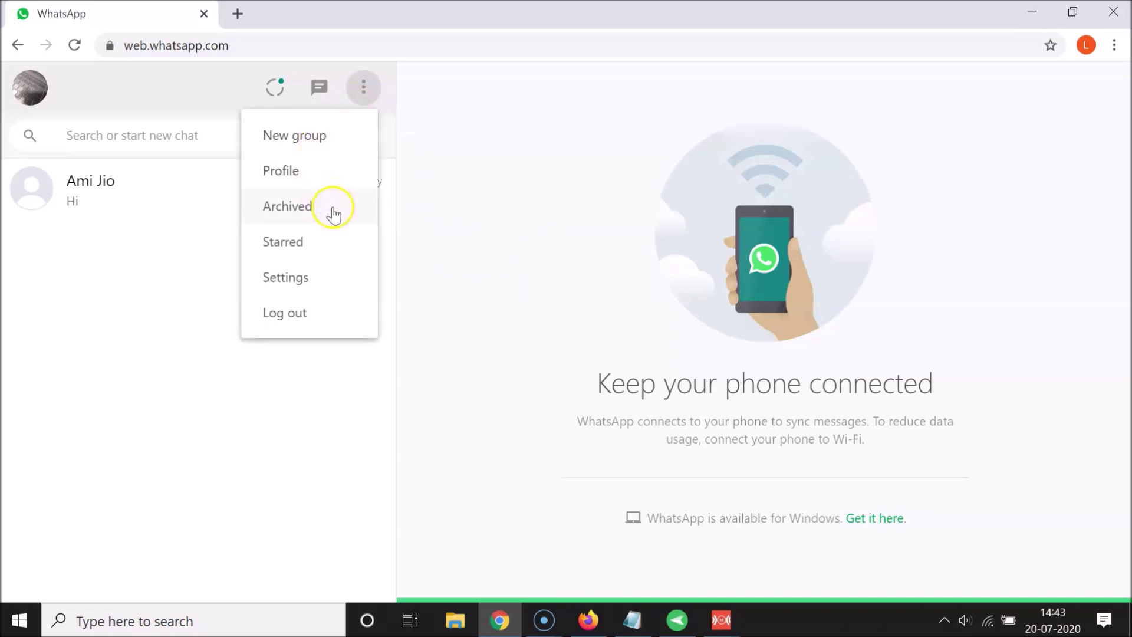
Step: Select the Dark theme under Settings > Theme
{"action": "left_click", "coordinate": [287, 278]}
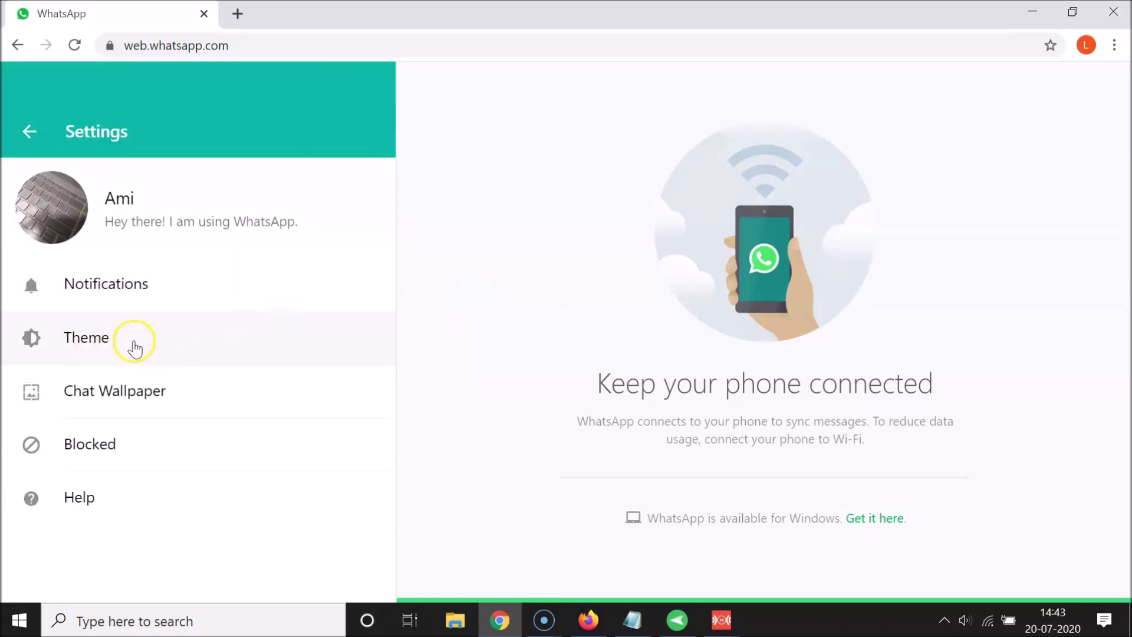
{"action": "left_click", "coordinate": [124, 336]}
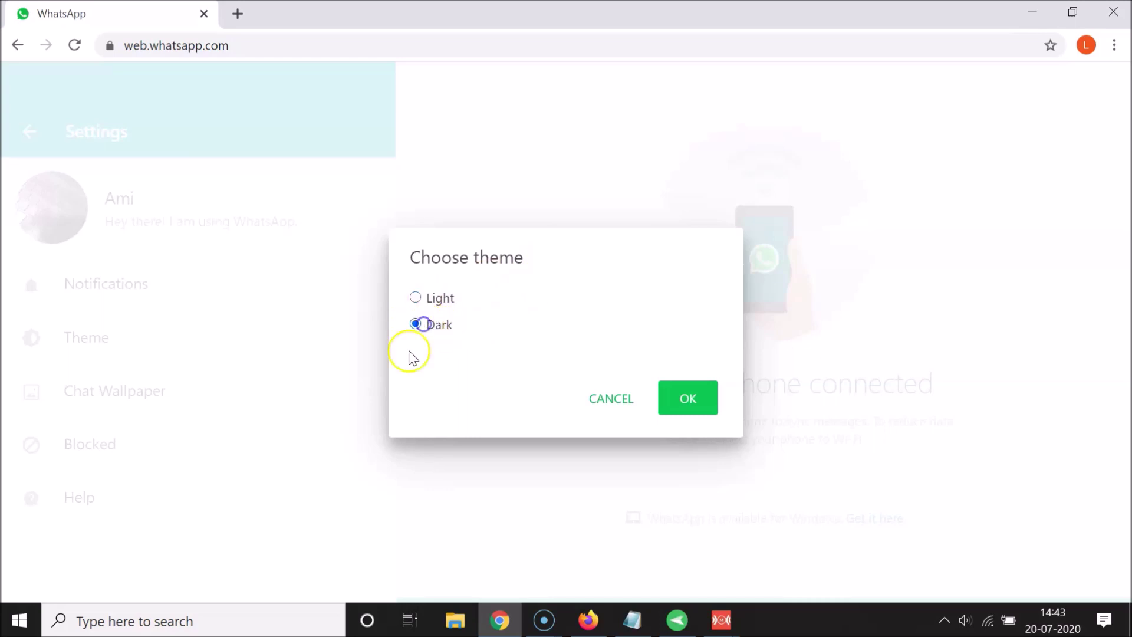
{"action": "left_click", "coordinate": [673, 401]}
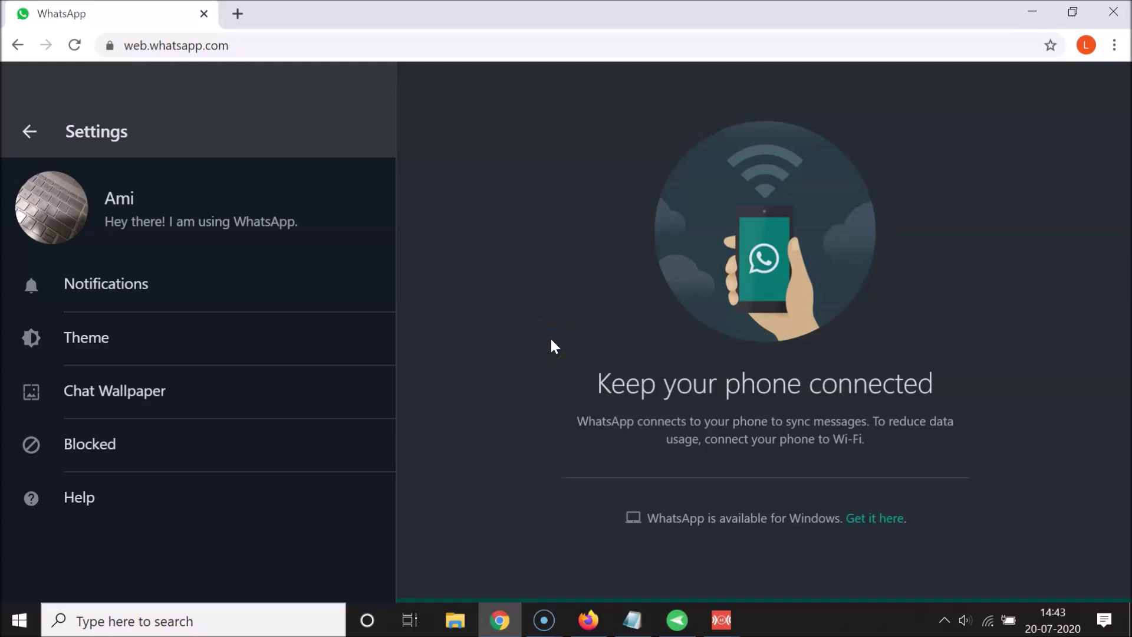
Step: Return from Settings to the dark chat list and reopen the main menu
{"action": "left_click", "coordinate": [30, 144]}
{"action": "left_click", "coordinate": [31, 144]}
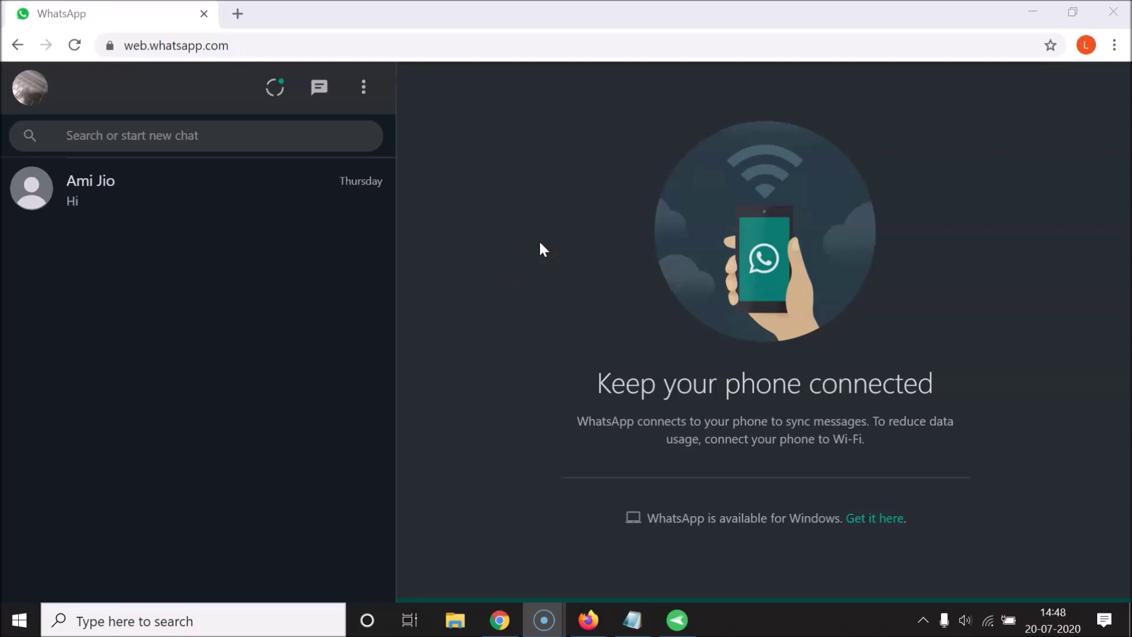
{"action": "left_click", "coordinate": [364, 95]}
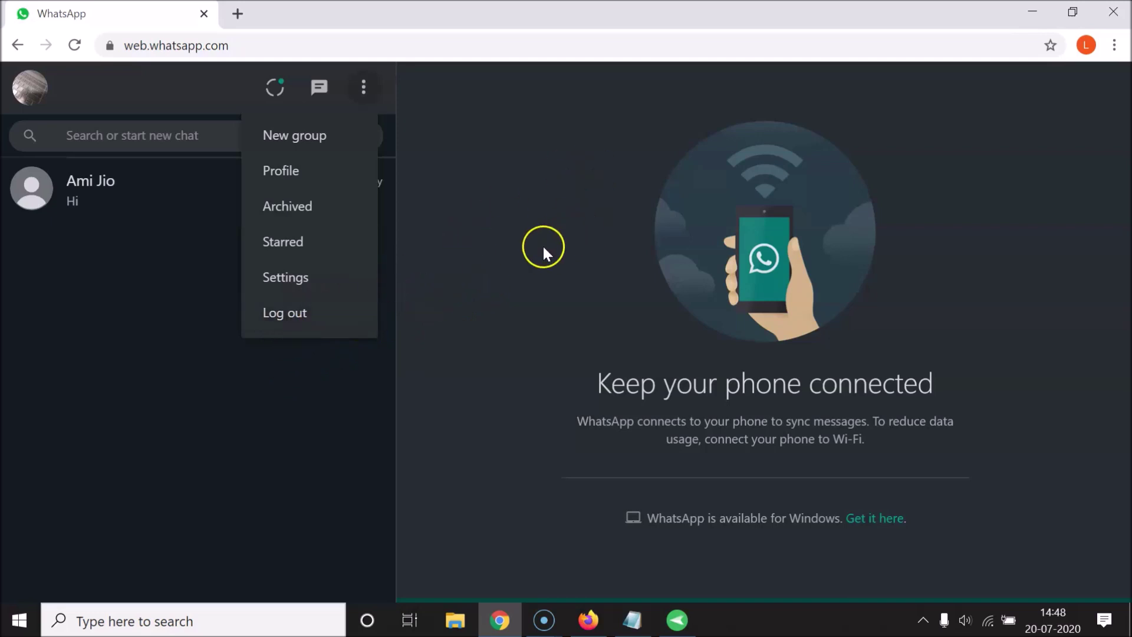
Step: Dismiss the WhatsApp options menu and bring Notepad with the dark mode title card to the front
{"action": "left_click", "coordinate": [486, 282]}
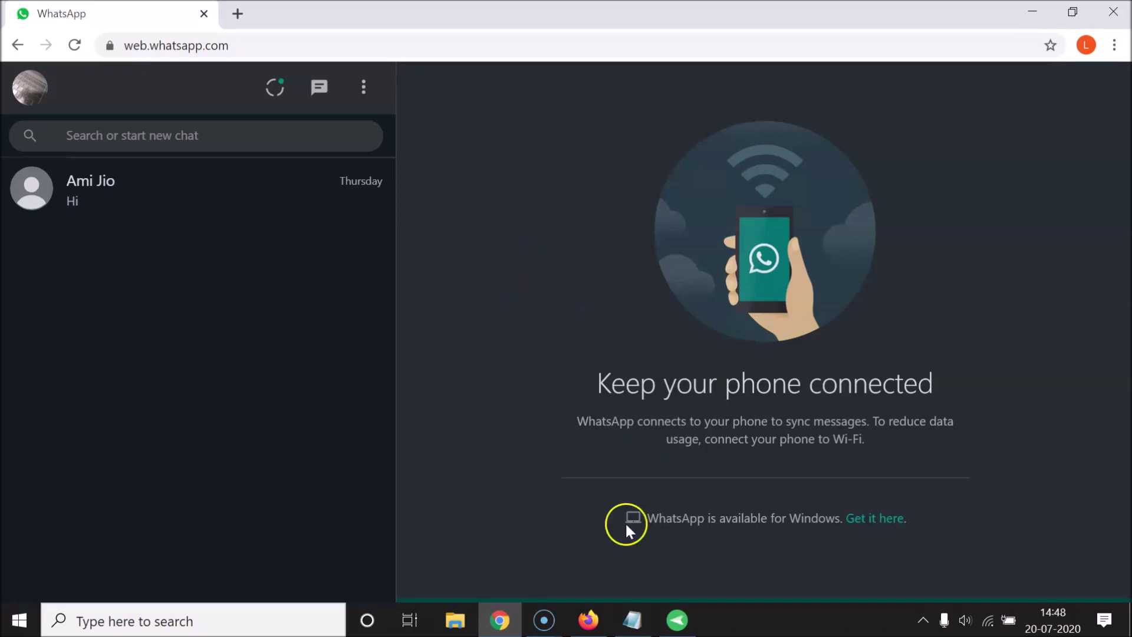
{"action": "left_click", "coordinate": [632, 619]}
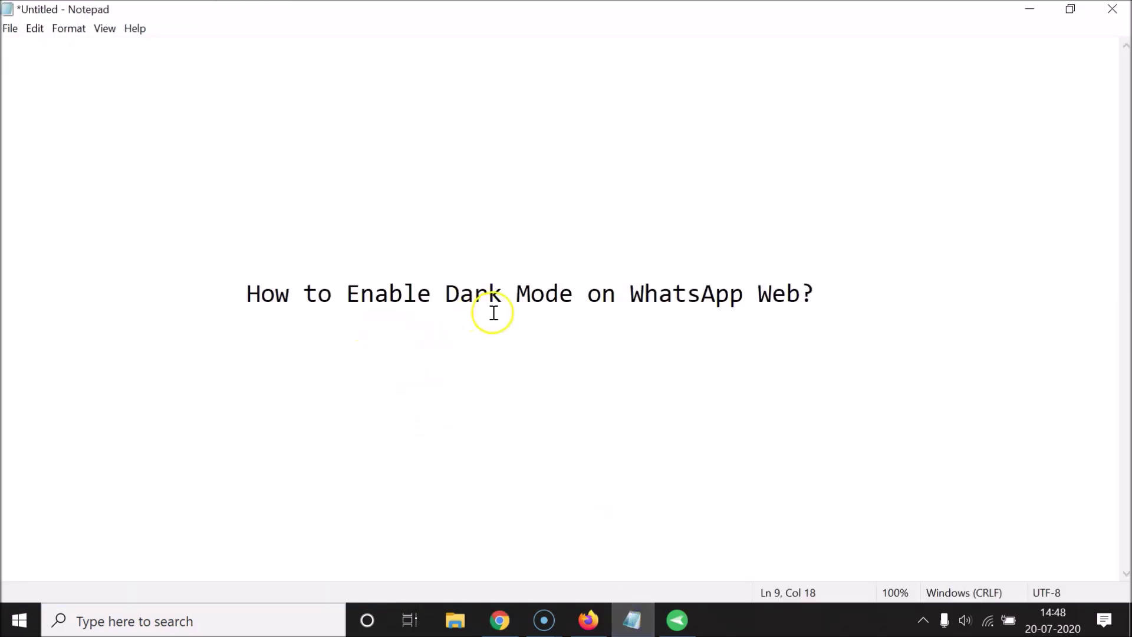